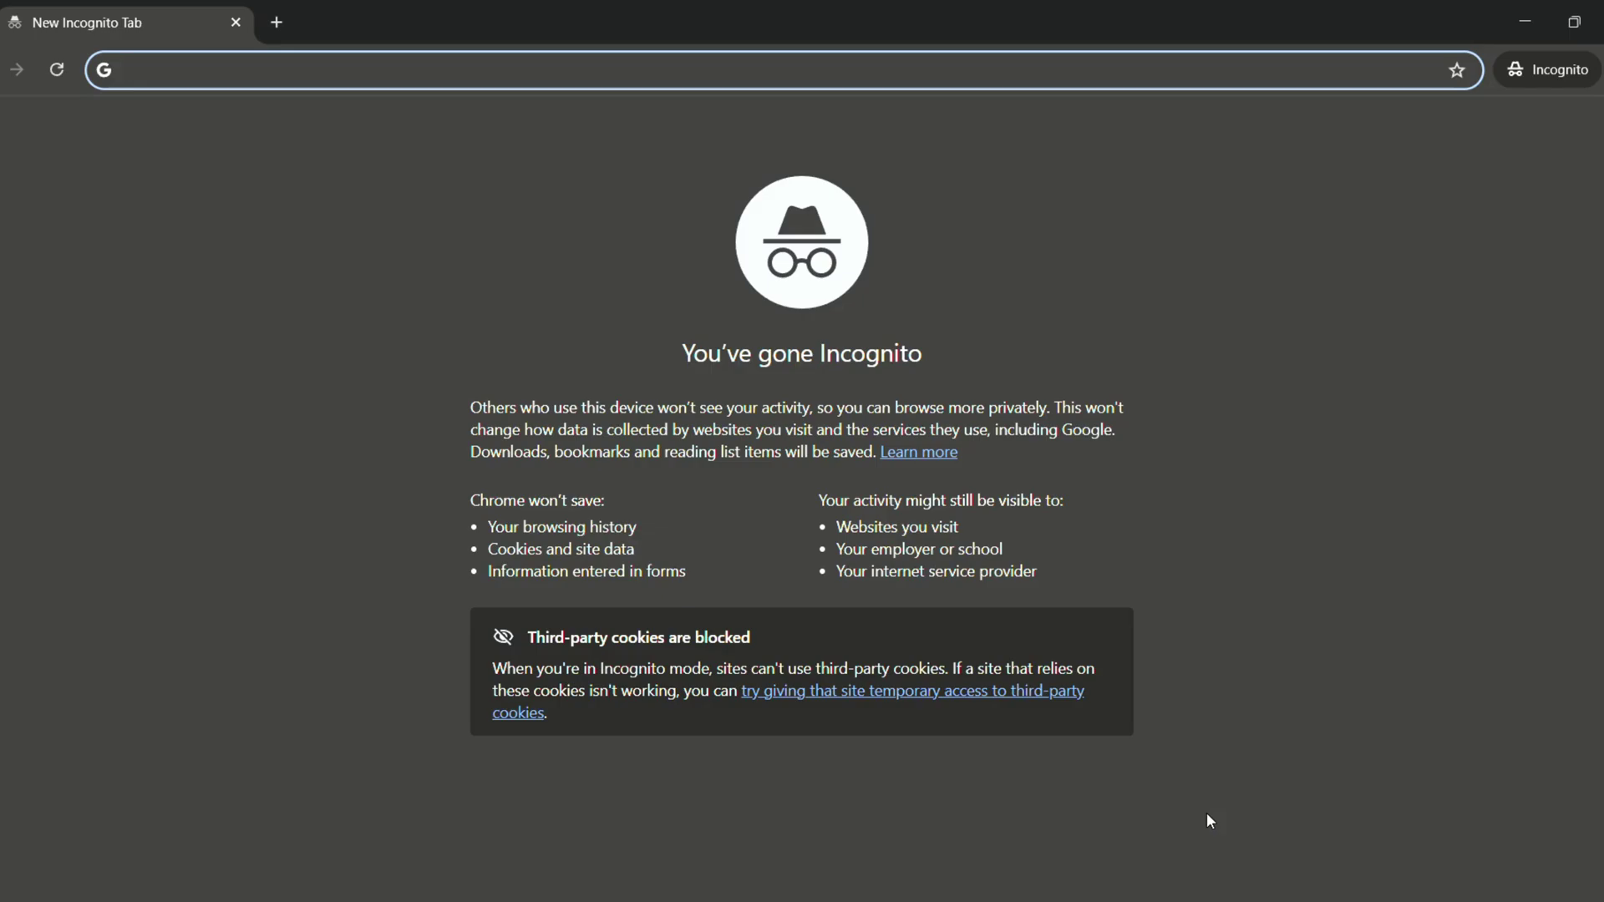
type("bing")
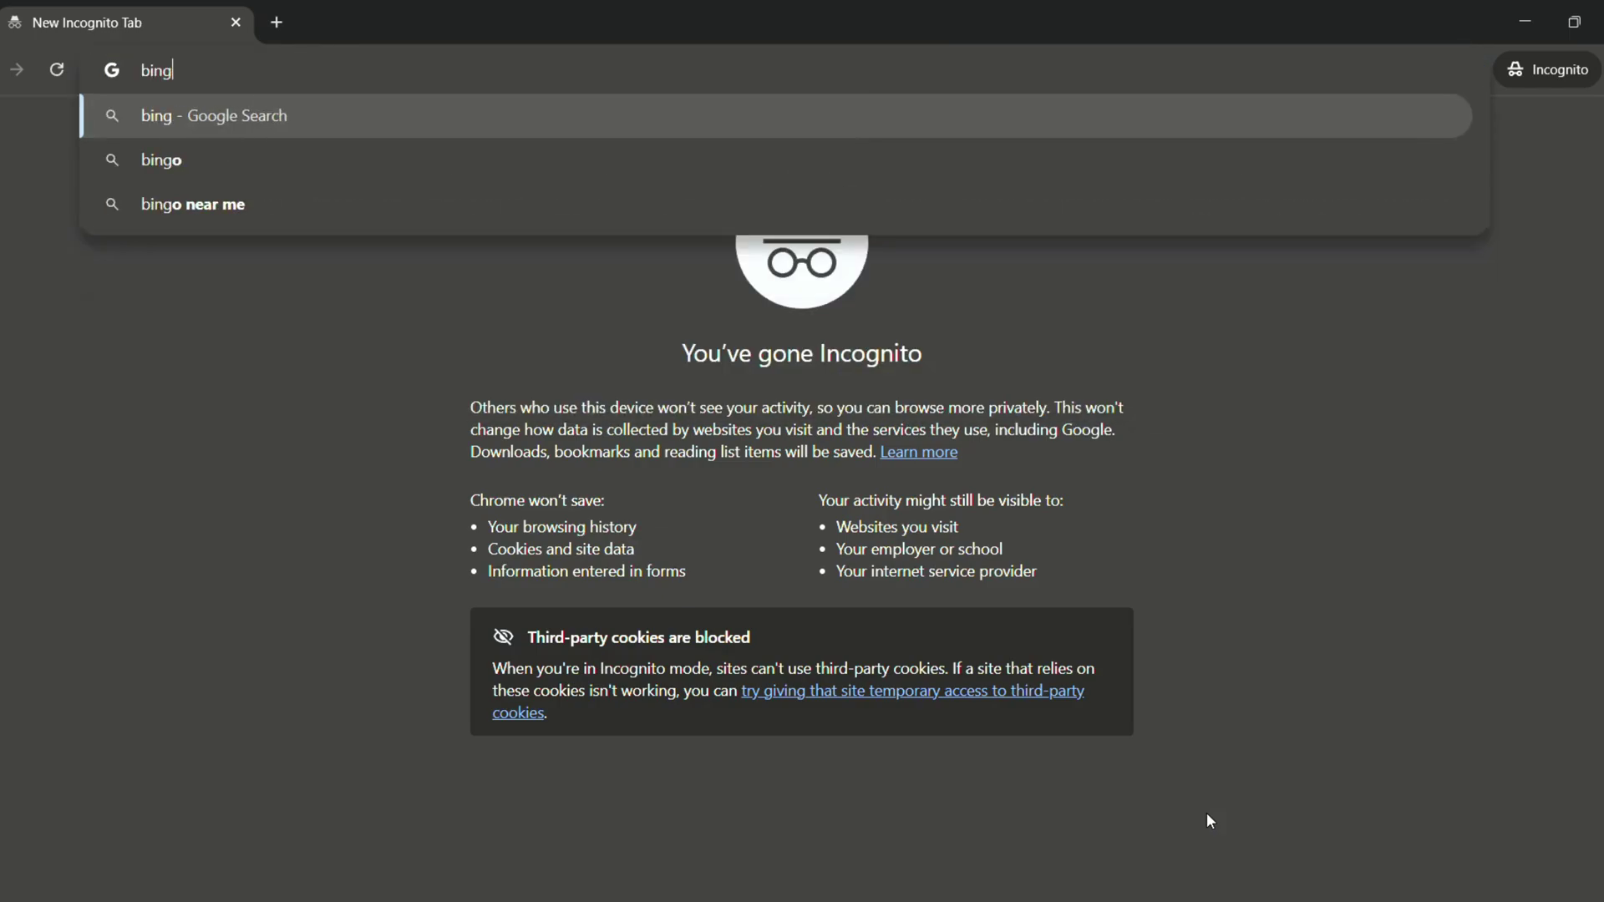
type("o tingo canva")
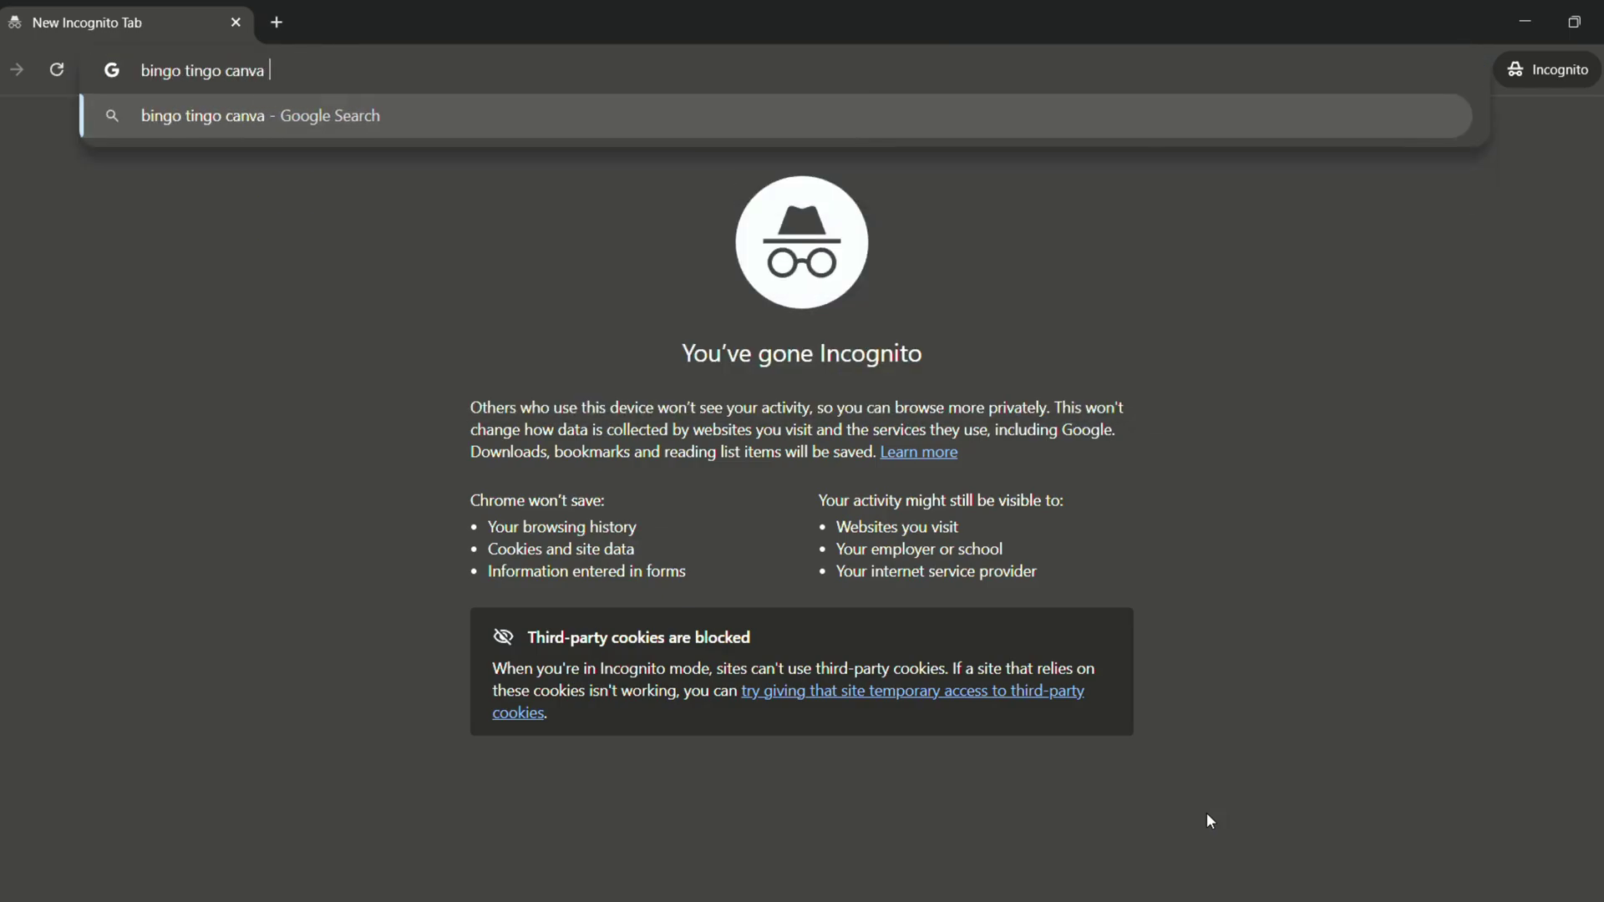
type(" pro")
Run the Google search for 'bingo tingo canva pro'.
key("Return")
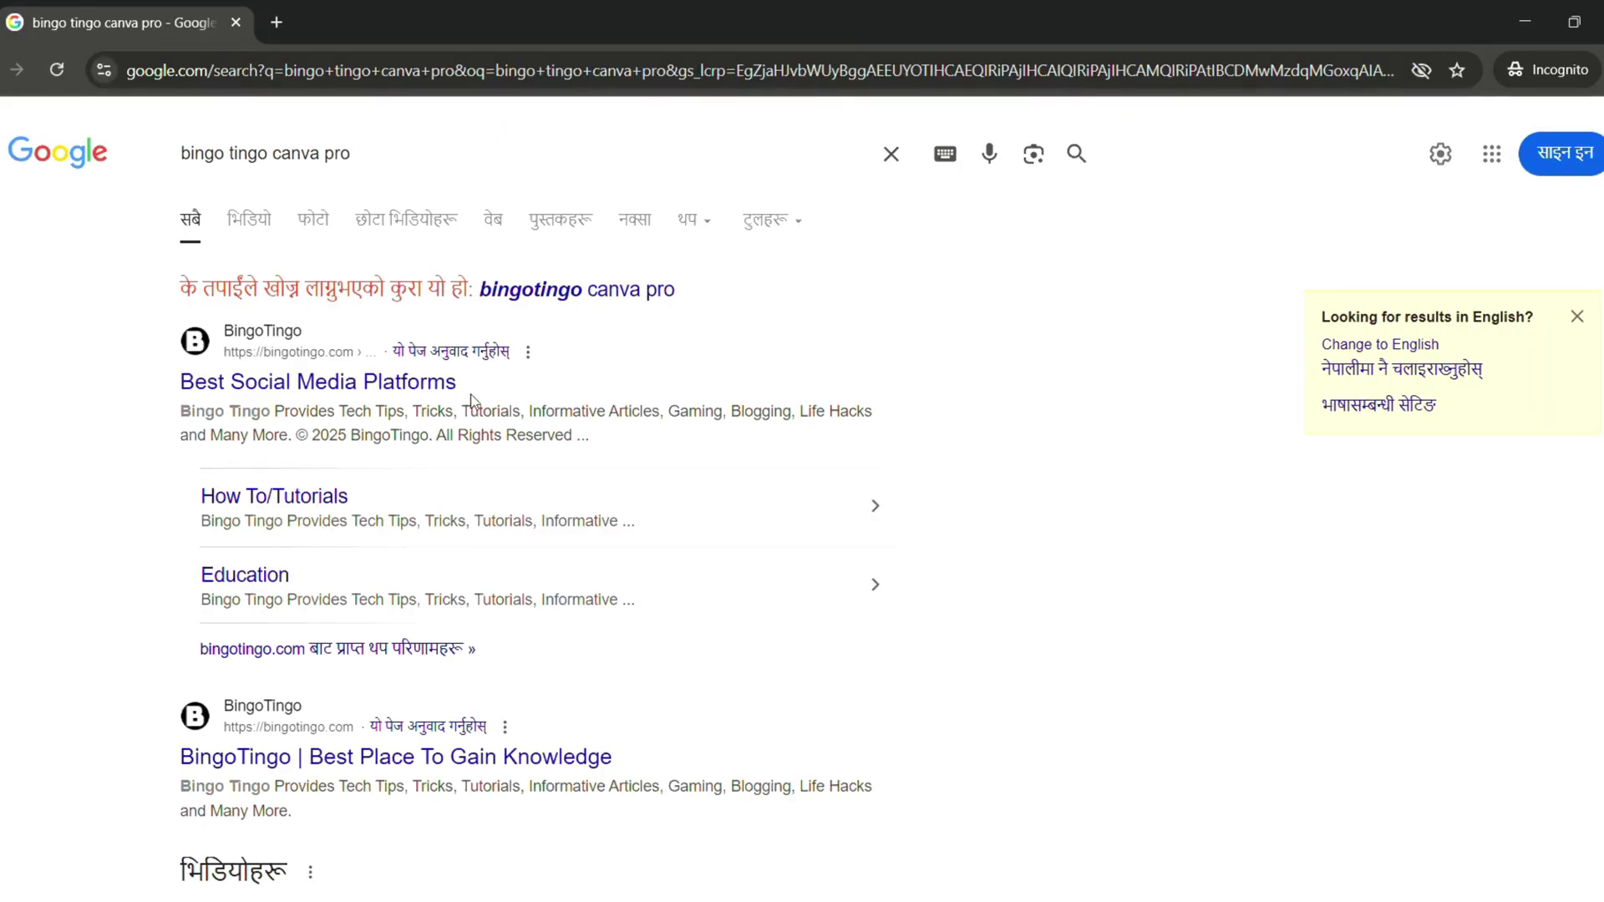
Open the BingoTingo 'Best Social Media Platforms' article and select its page address.
left_click(418, 383)
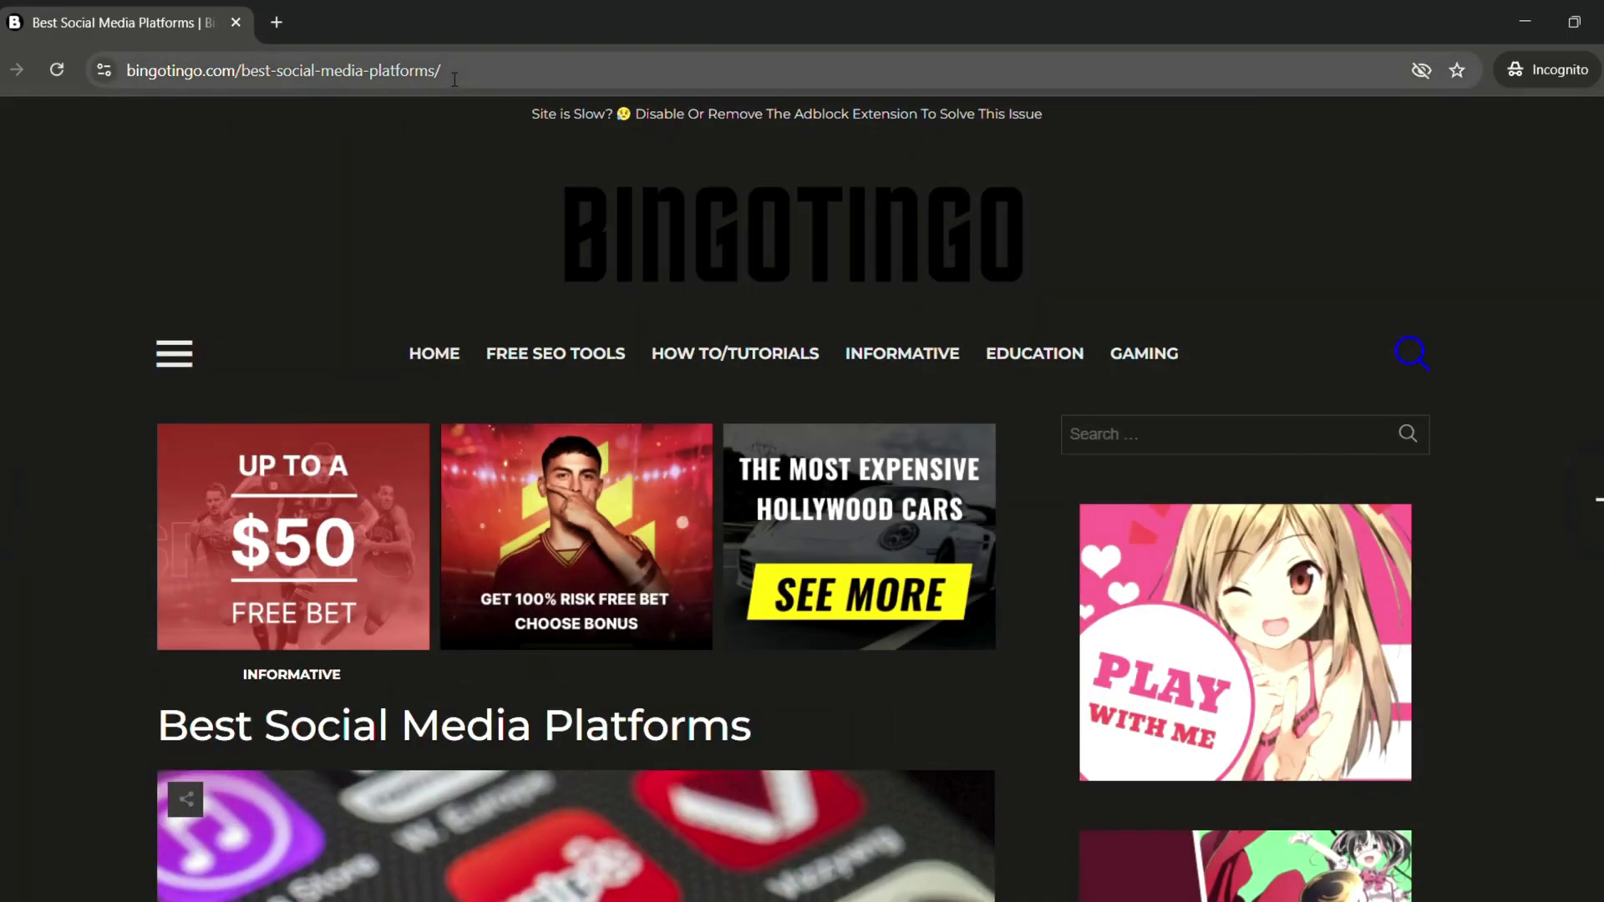
left_click_drag(440, 70, 127, 57)
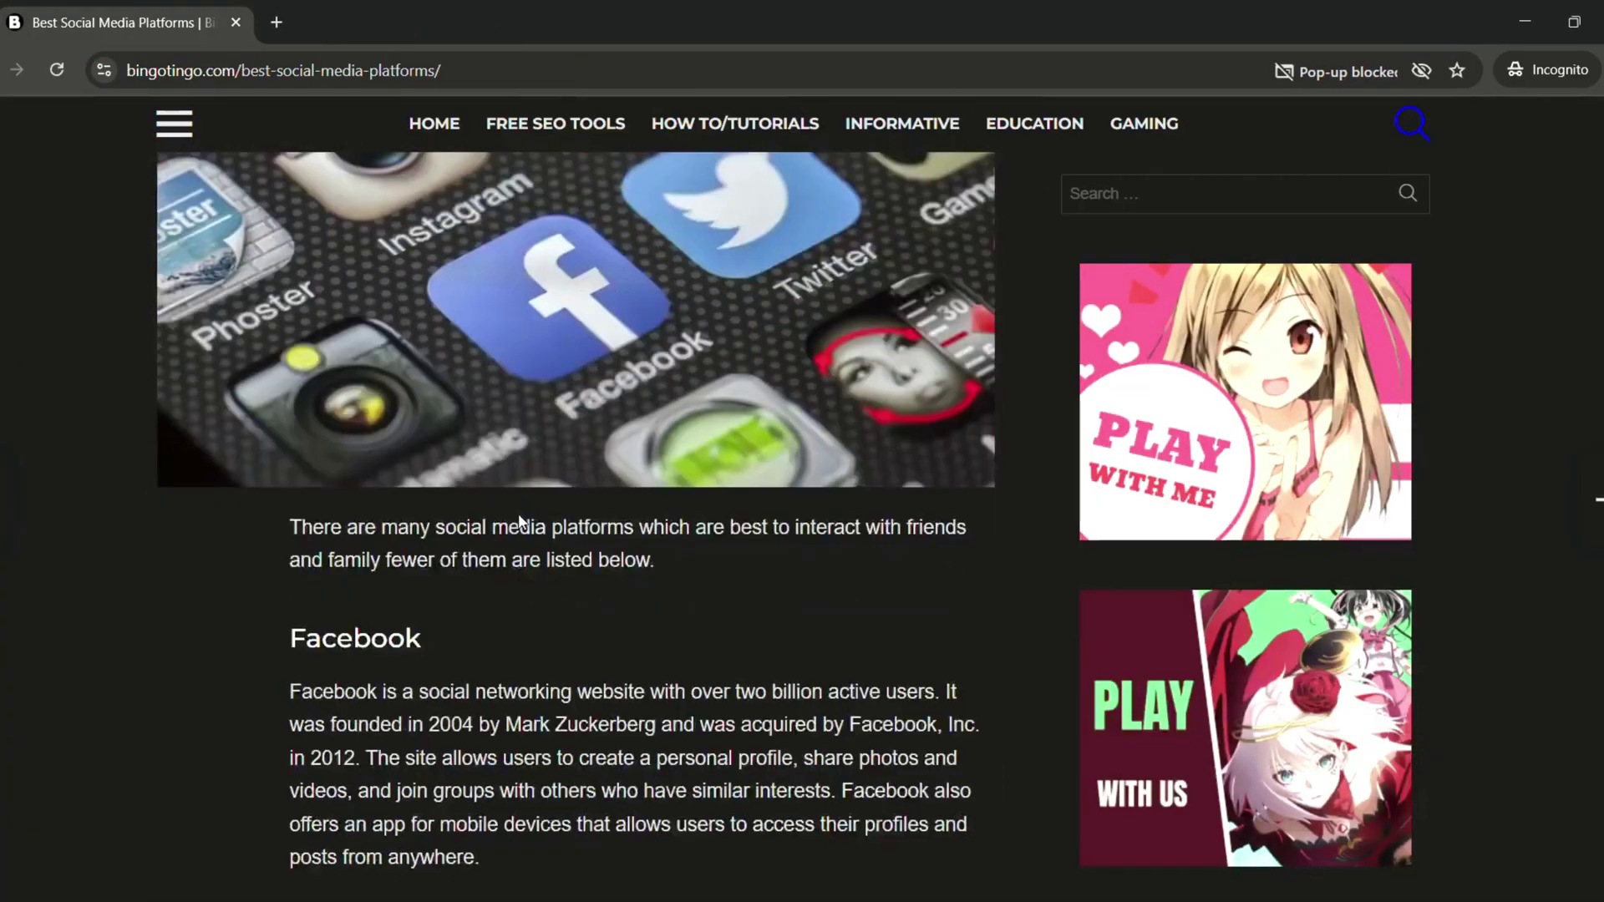
scroll(519, 517, "down", 10)
scroll(519, 516, "down", 10)
scroll(520, 516, "down", 5)
scroll(519, 518, "down", 2)
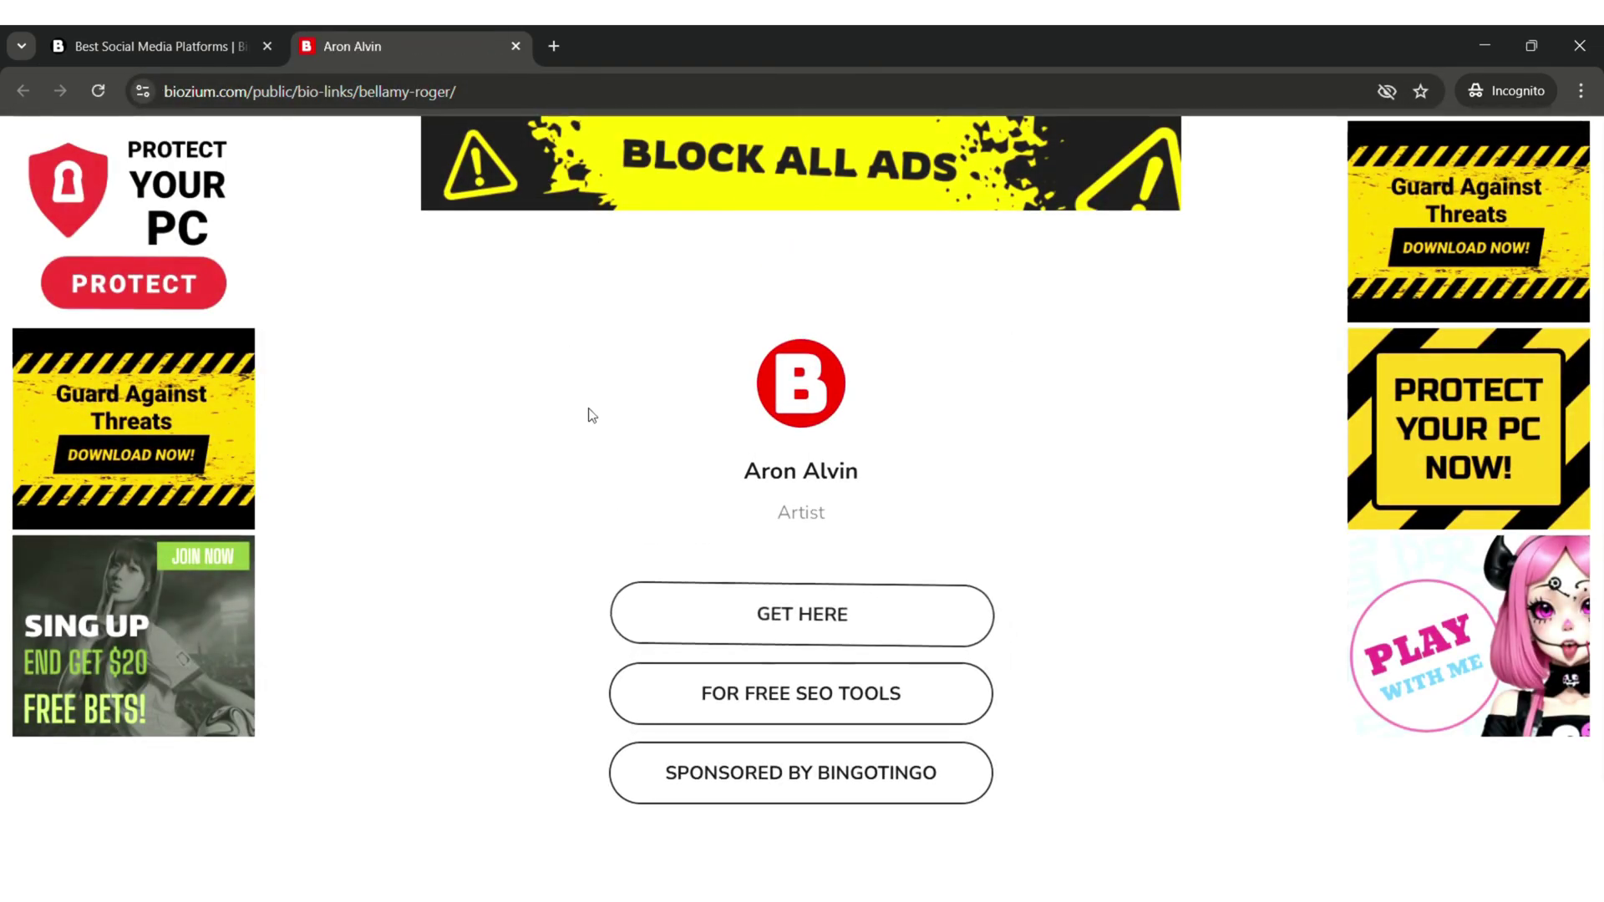
scroll(757, 565, "down", 1)
scroll(757, 564, "up", 1)
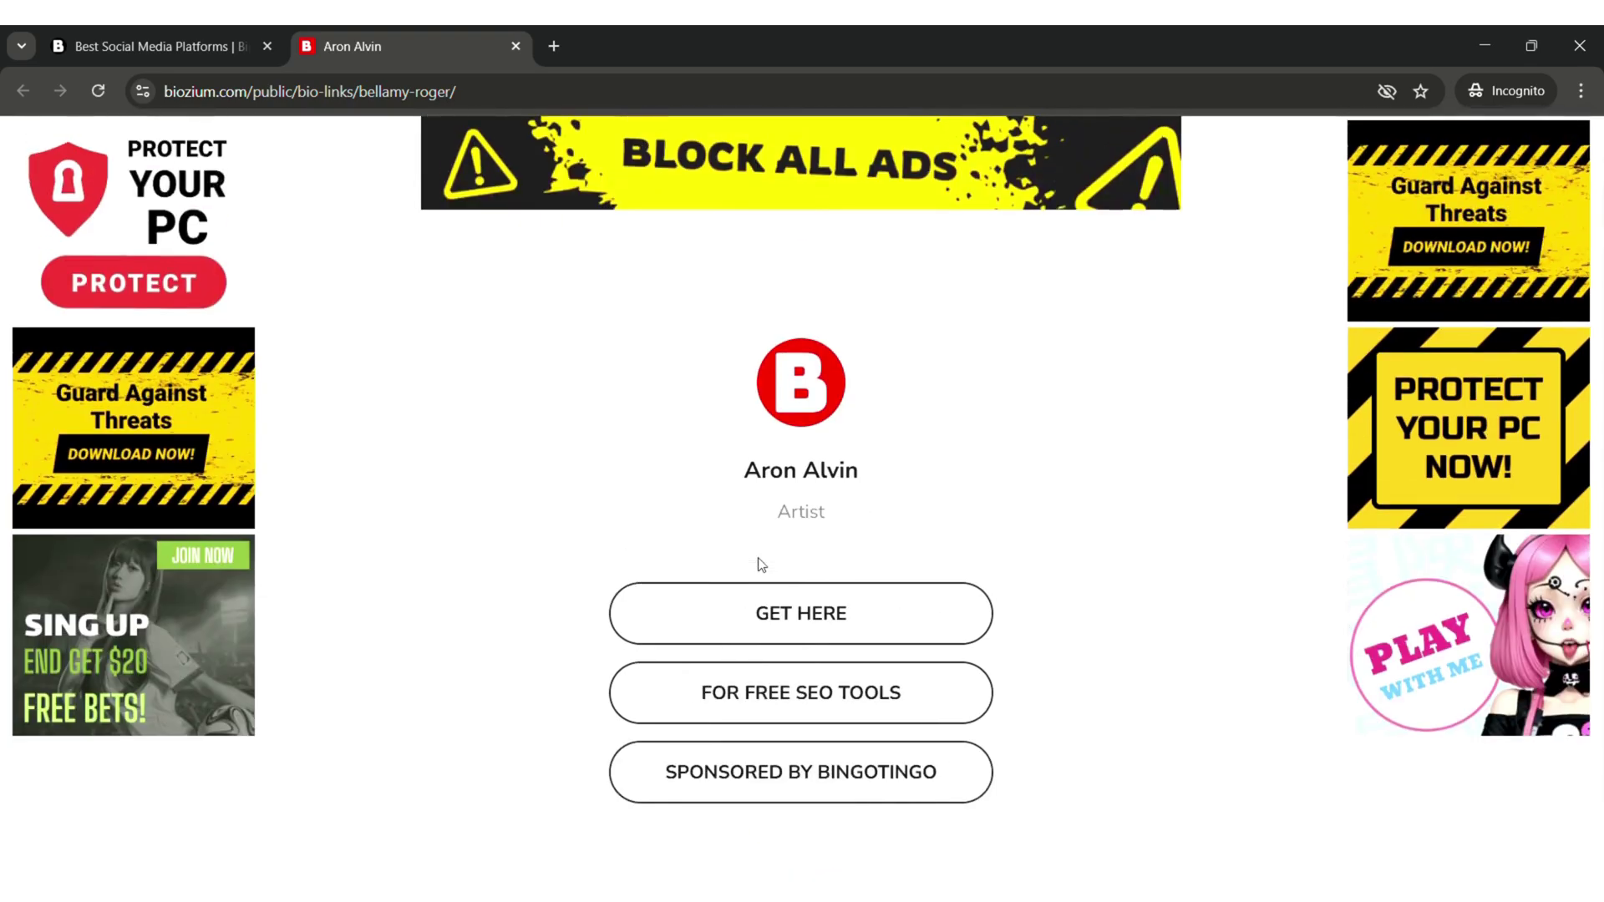
Follow the Biozium bio-link page's link toward the Canva class invite.
left_click(860, 618)
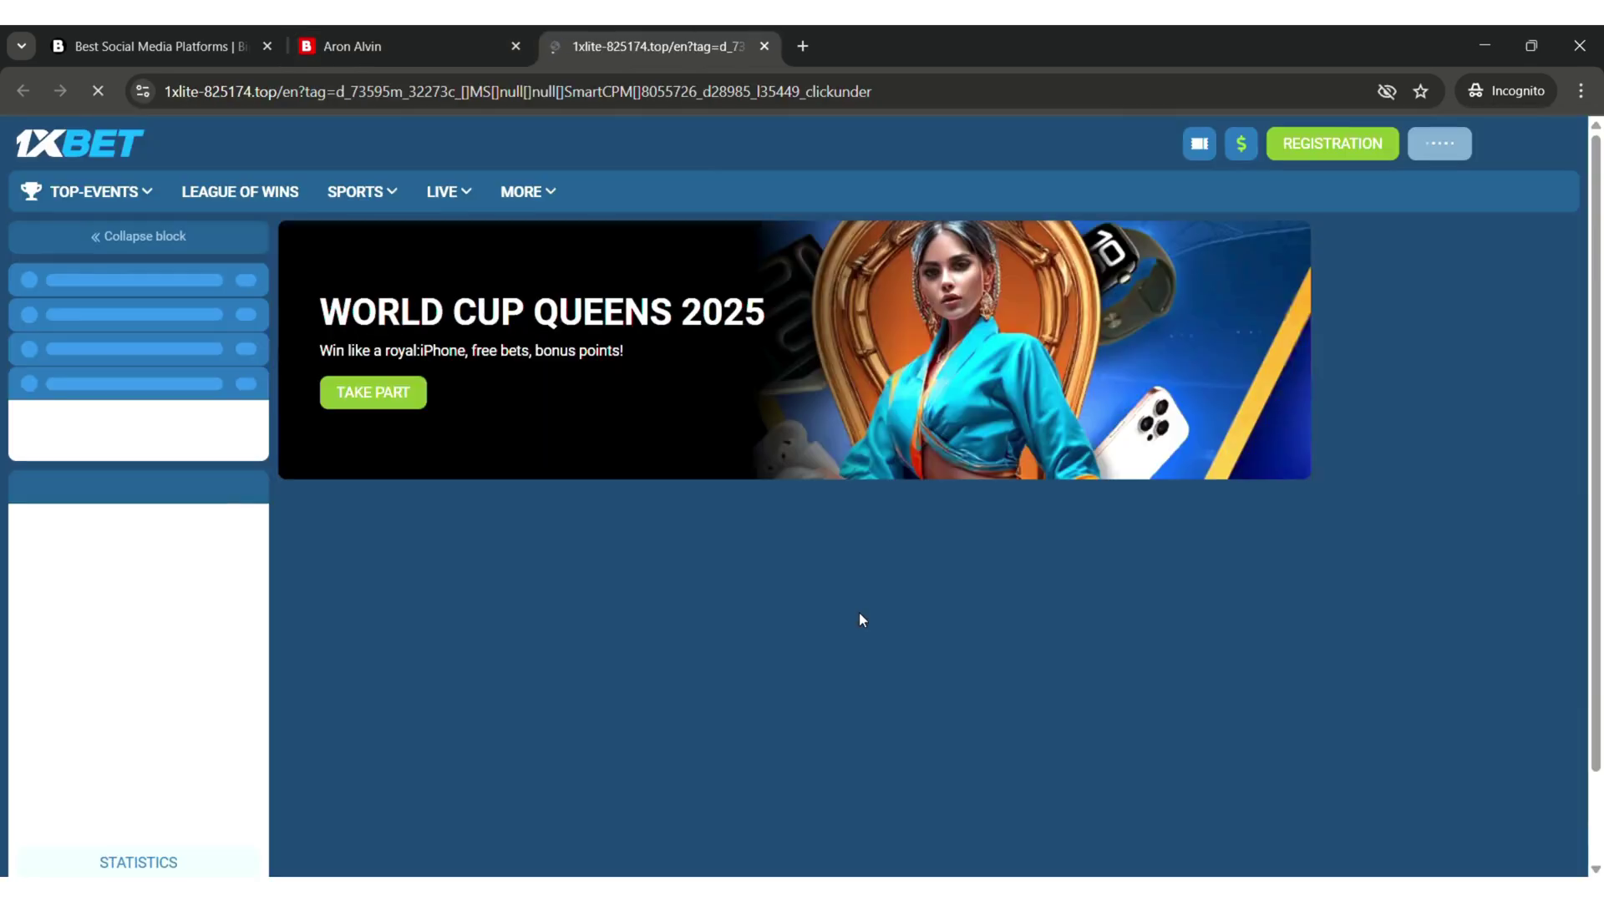